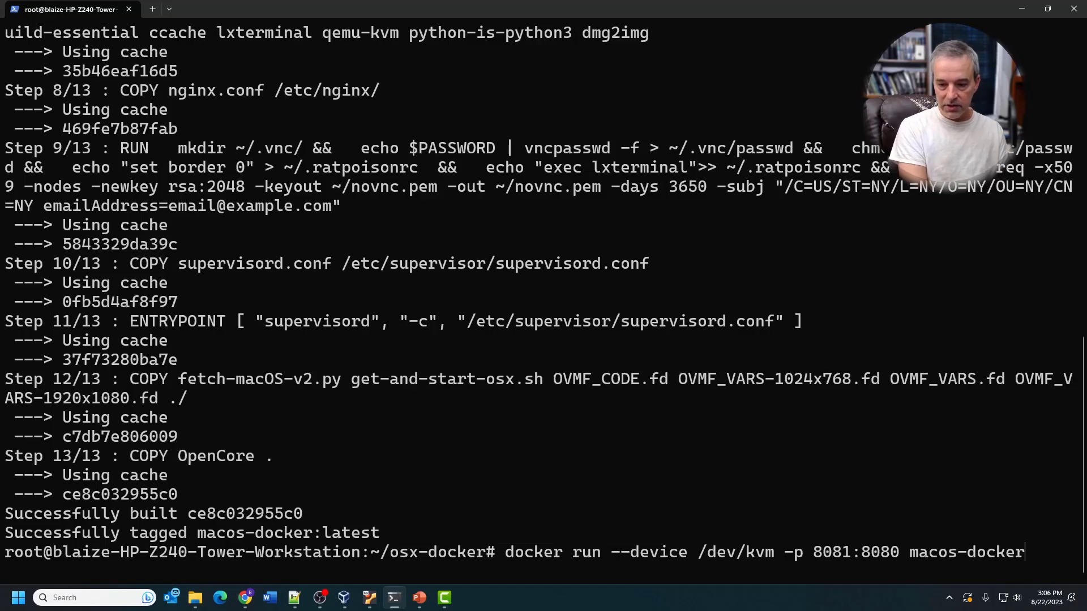
# - Run the macos-docker container with the /dev/kvm device and port mapping 8081:8080, and check its noVNC address
pyautogui.press('Return')
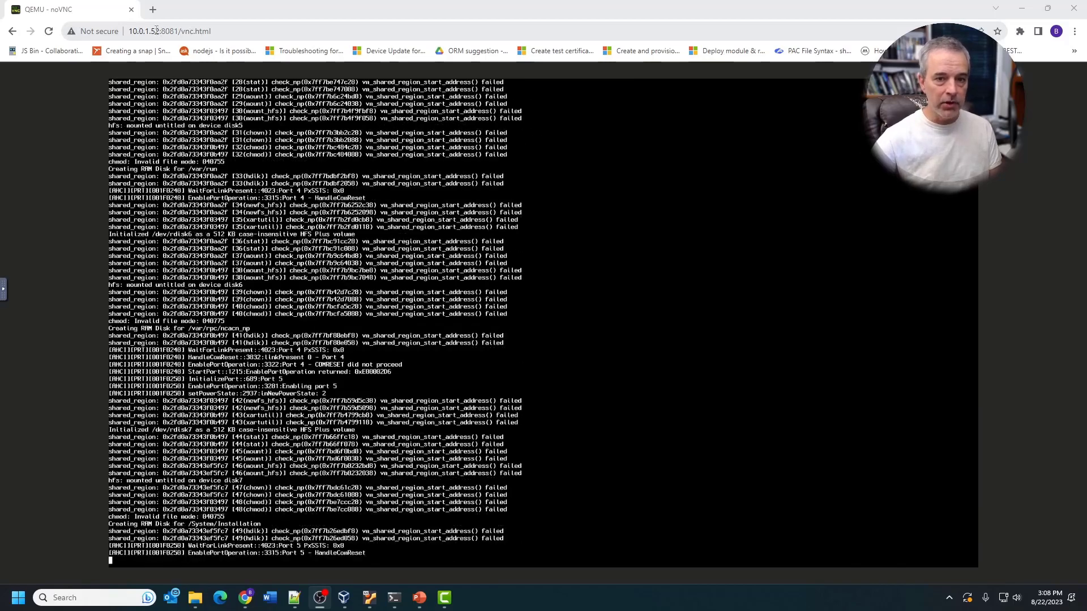
pyautogui.moveTo(159, 31); pyautogui.dragTo(190, 31)
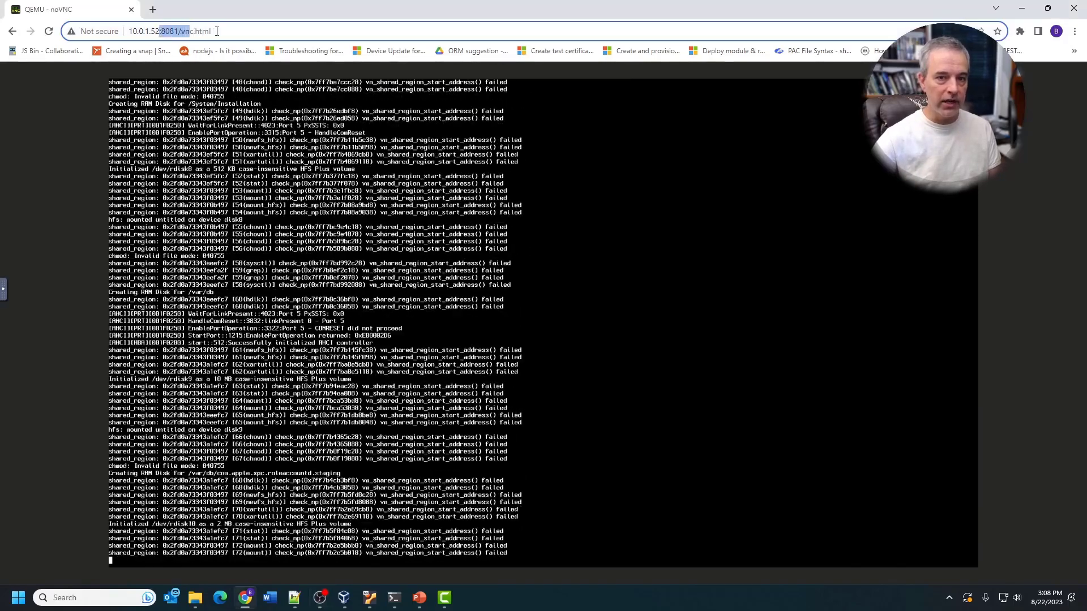
pyautogui.click(212, 31)
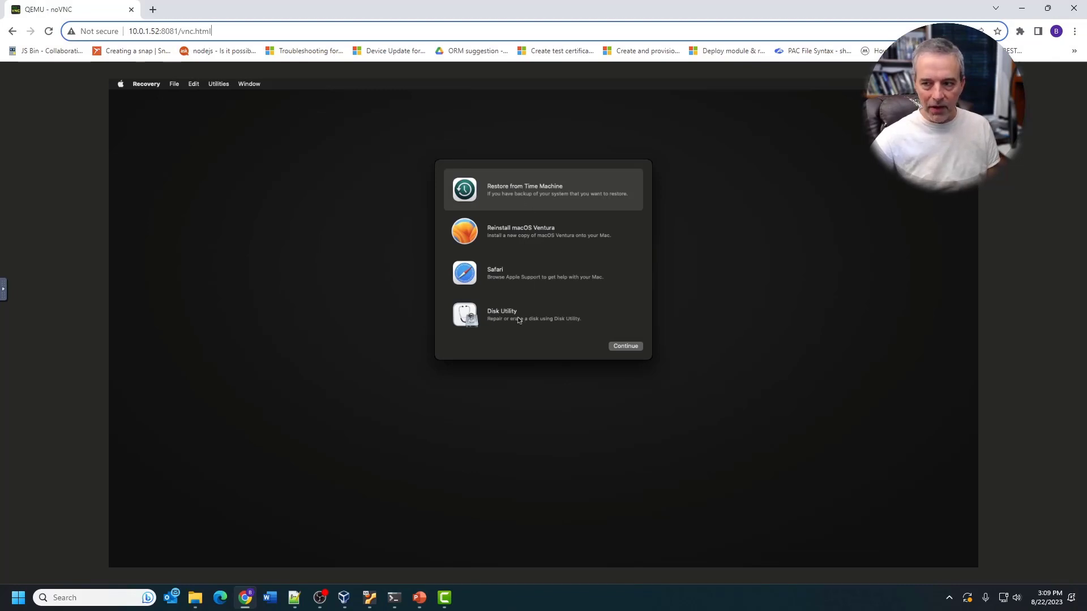
# - Open Disk Utility from the macOS Recovery options and enlarge the remote display
pyautogui.click(517, 320)
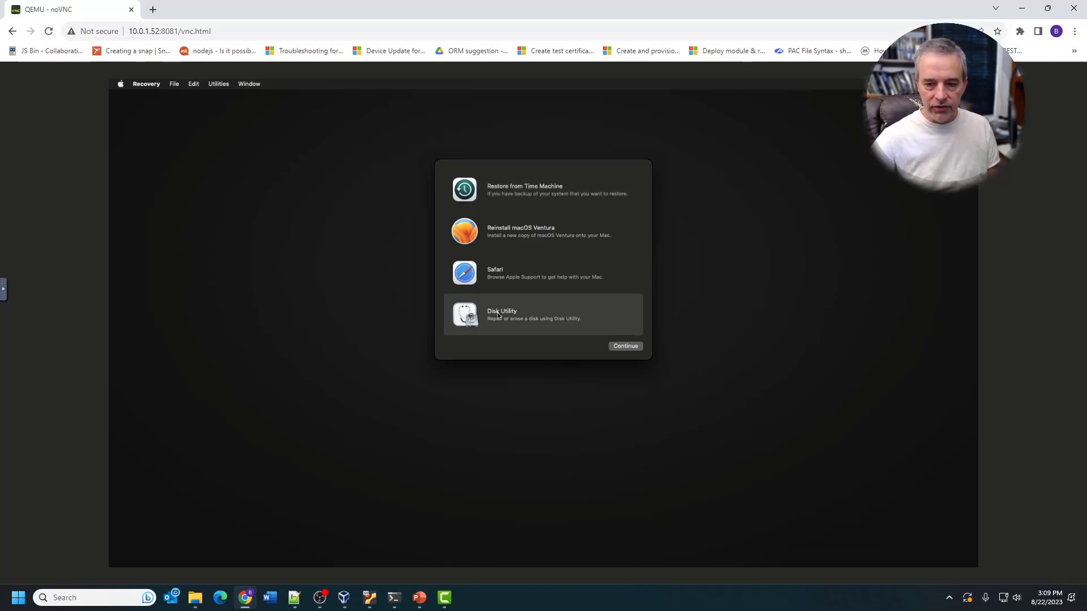
pyautogui.click(623, 344)
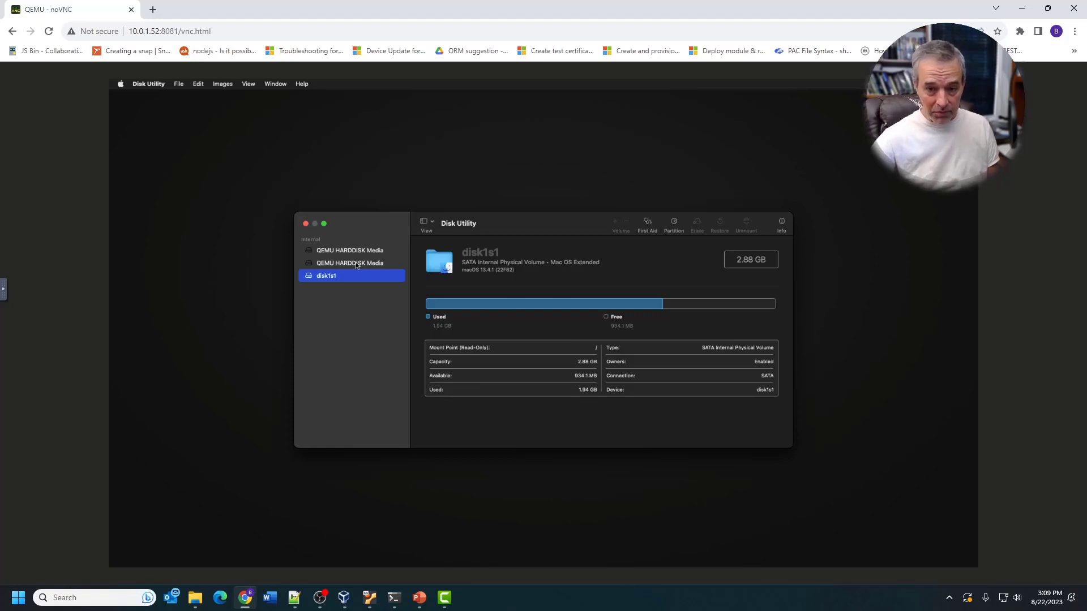
pyautogui.hotkey('ctrl', '+')
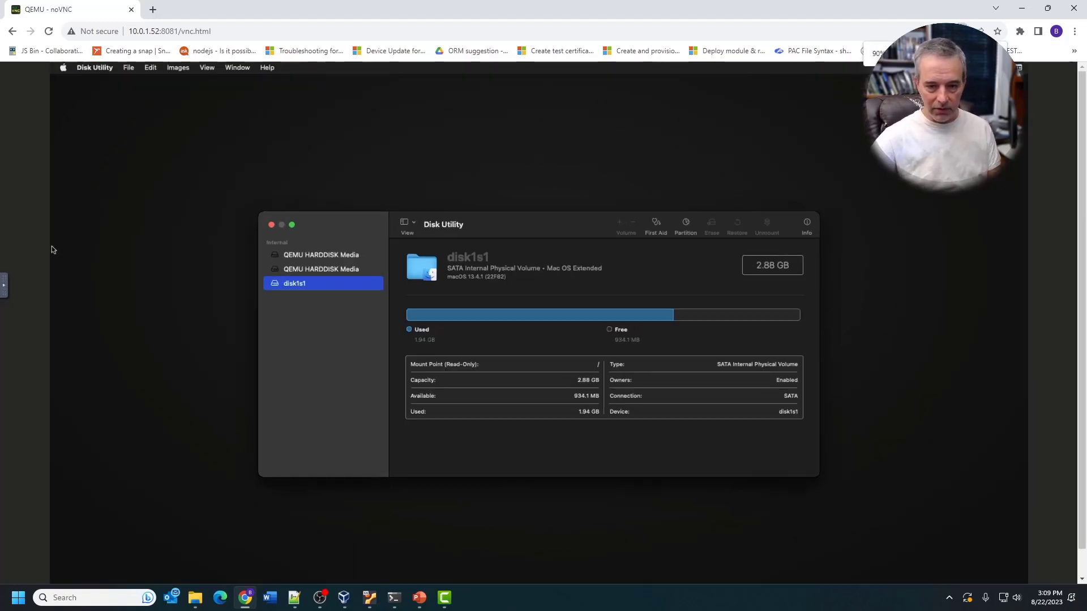
pyautogui.hotkey('ctrl', '+')
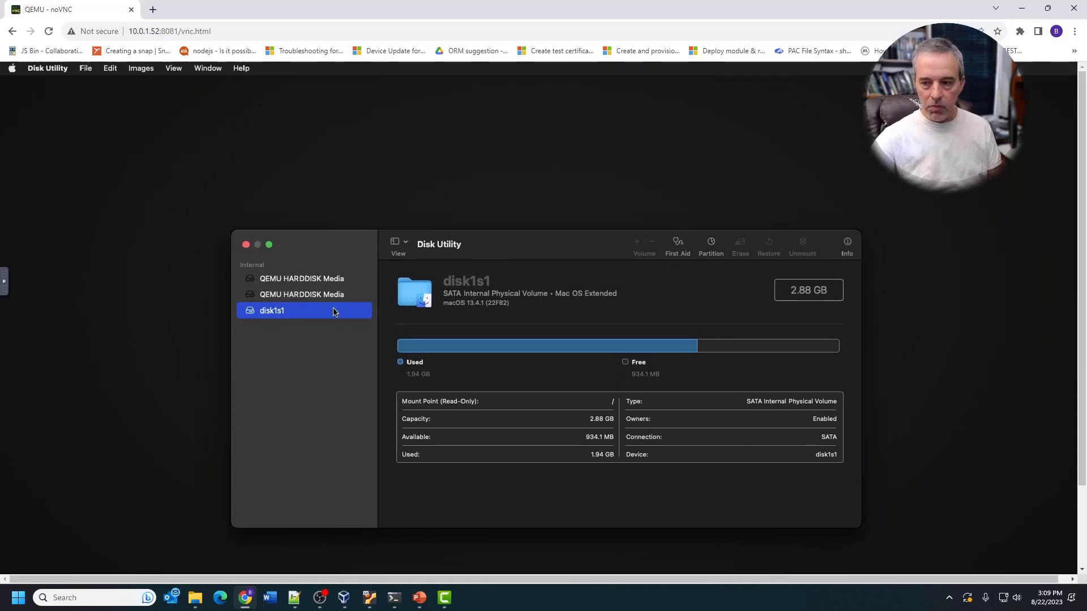
# - Erase the 137.44 GB QEMU HARDDISK Media disk as blaize-vm, using the APFS format and GUID Partition Map scheme
pyautogui.click(314, 282)
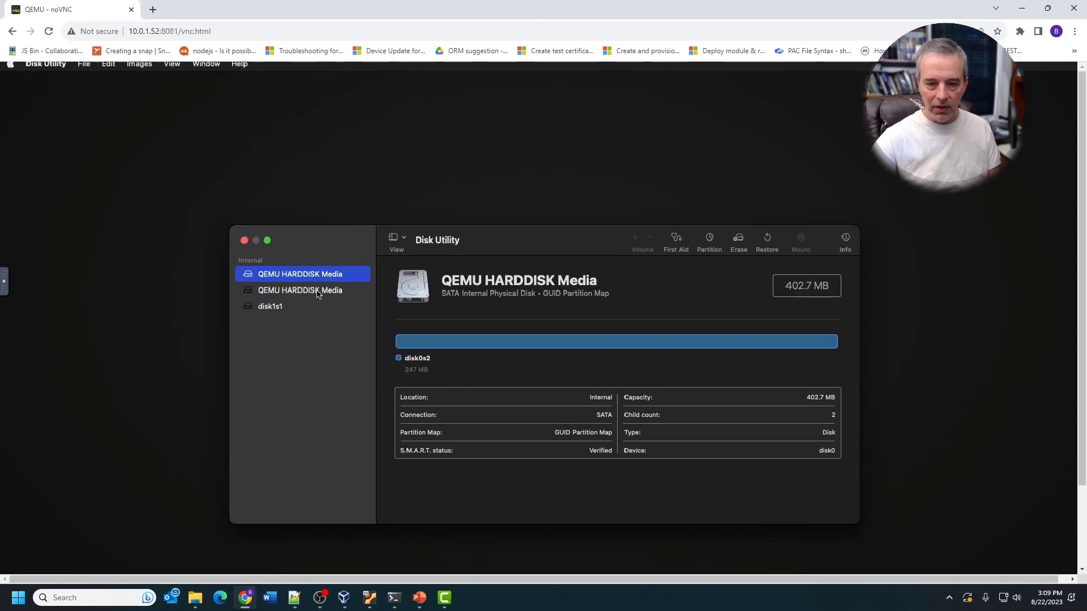
pyautogui.click(317, 292)
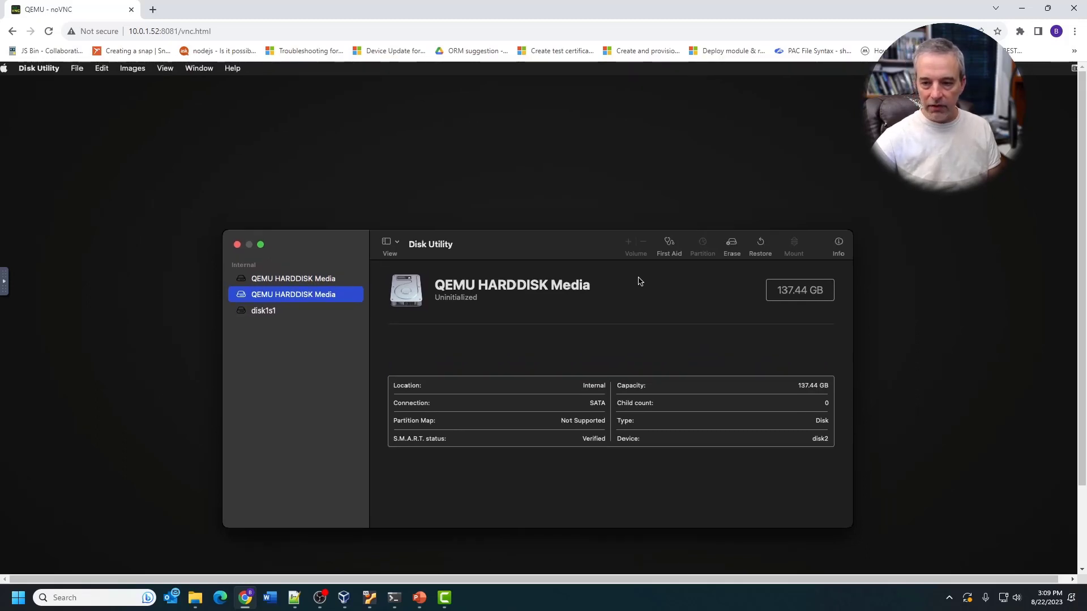
pyautogui.click(733, 245)
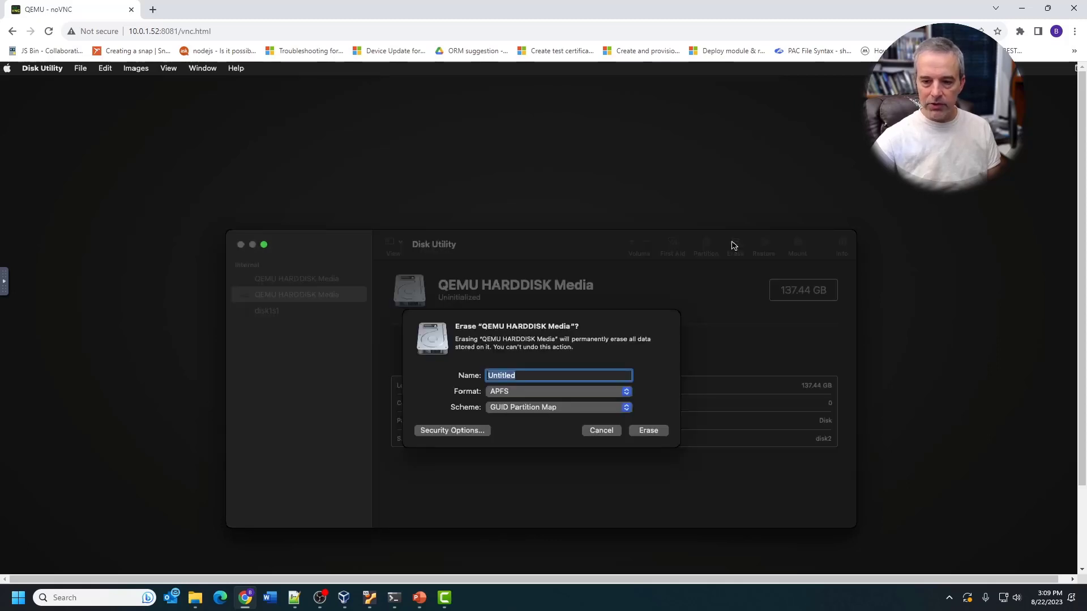
pyautogui.click(584, 371)
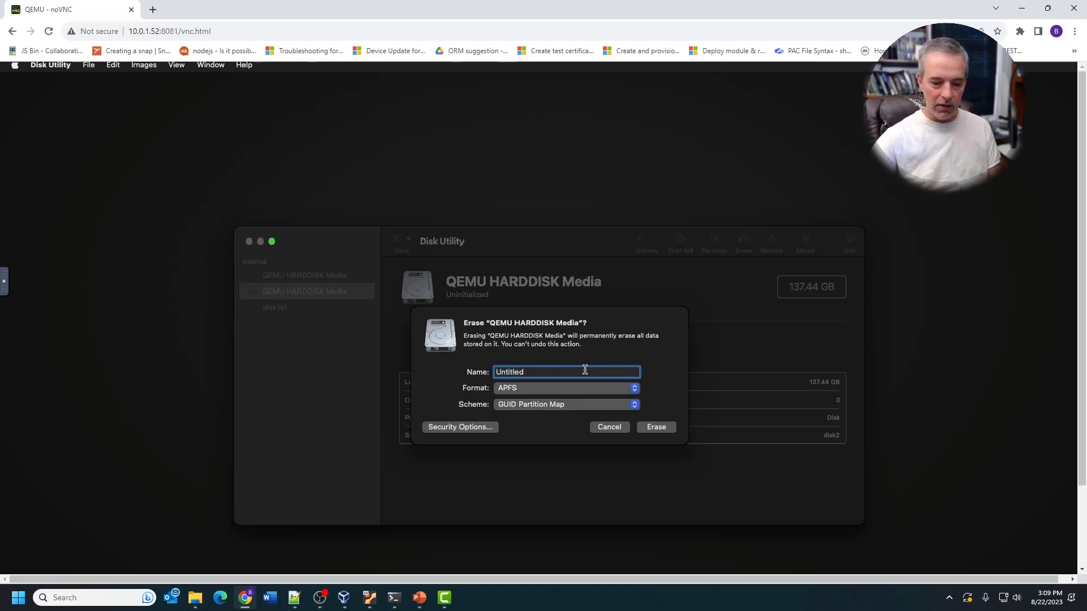
pyautogui.press('BackSpace')
pyautogui.press('BackSpace')
pyautogui.press('BackSpace')
pyautogui.press('BackSpace')
pyautogui.press('BackSpace')
pyautogui.press('BackSpace')
pyautogui.press('BackSpace')
pyautogui.press('BackSpace')
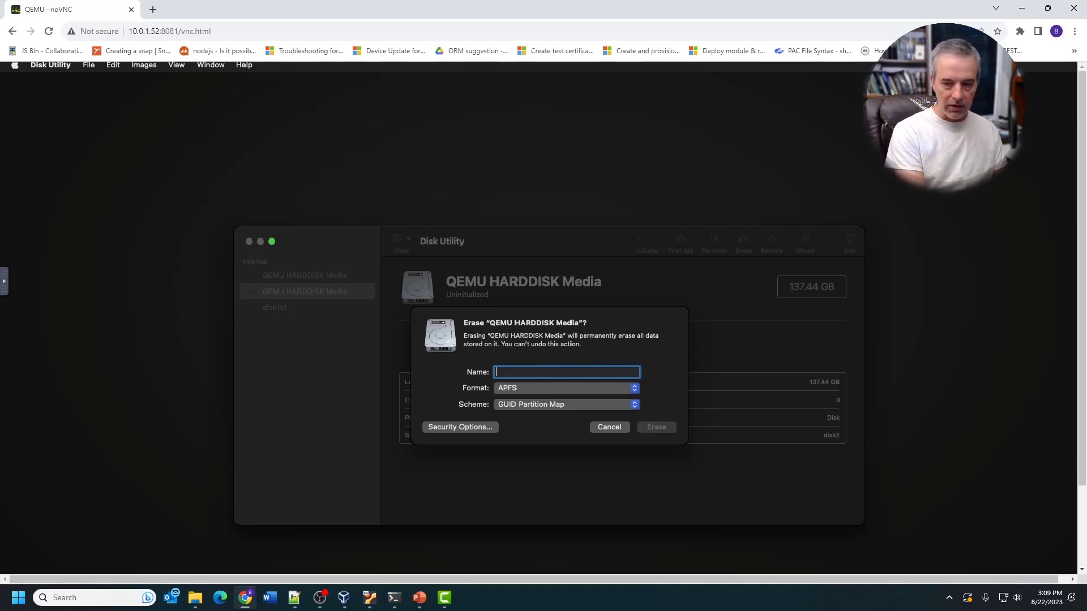
pyautogui.write('blaize-vm')
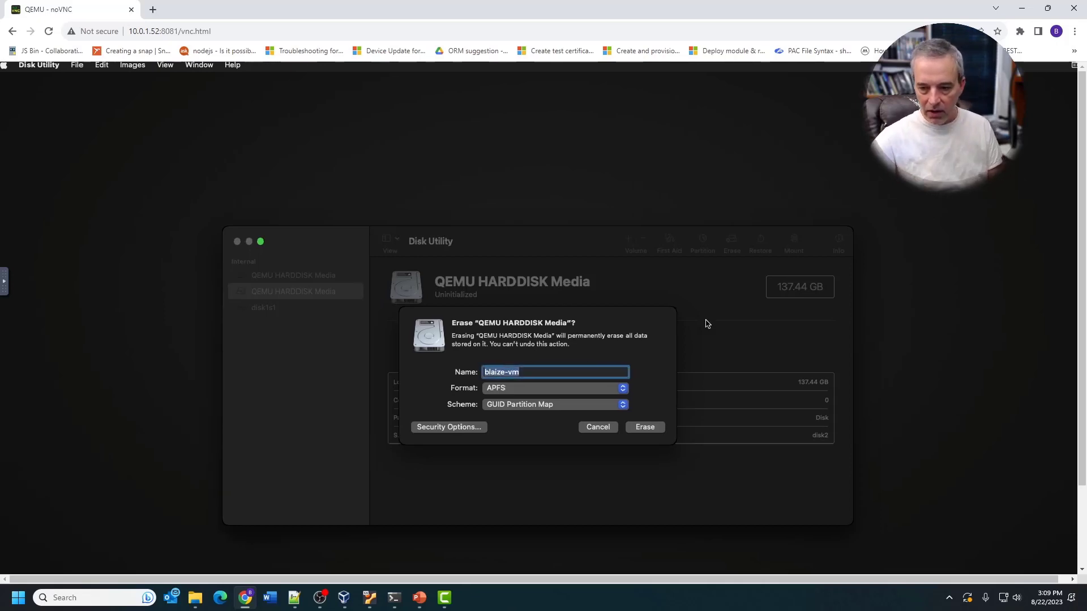
pyautogui.press('Tab')
pyautogui.click(666, 424)
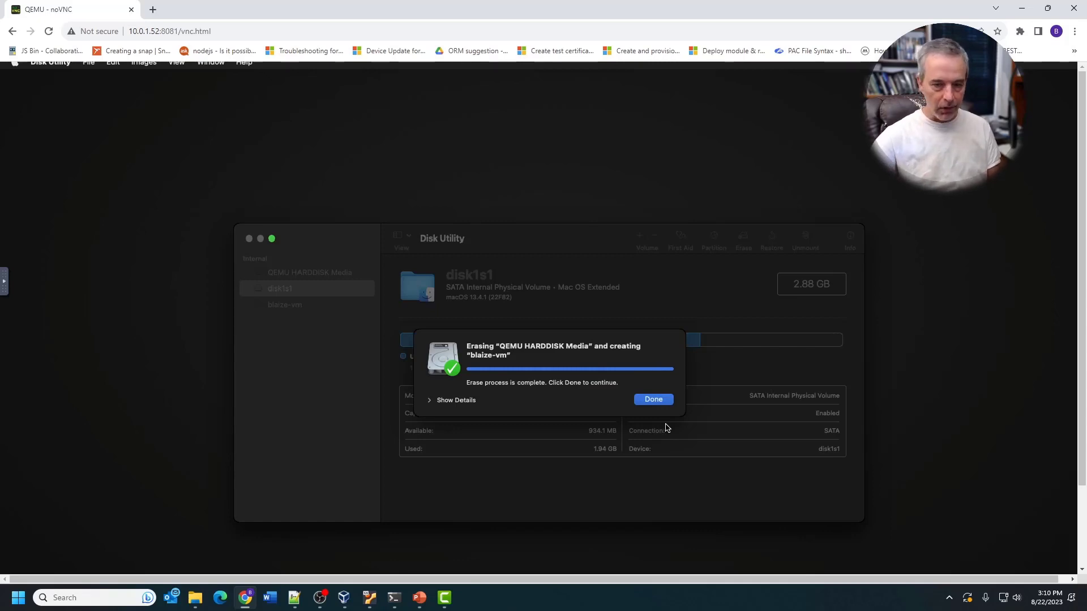
pyautogui.click(644, 406)
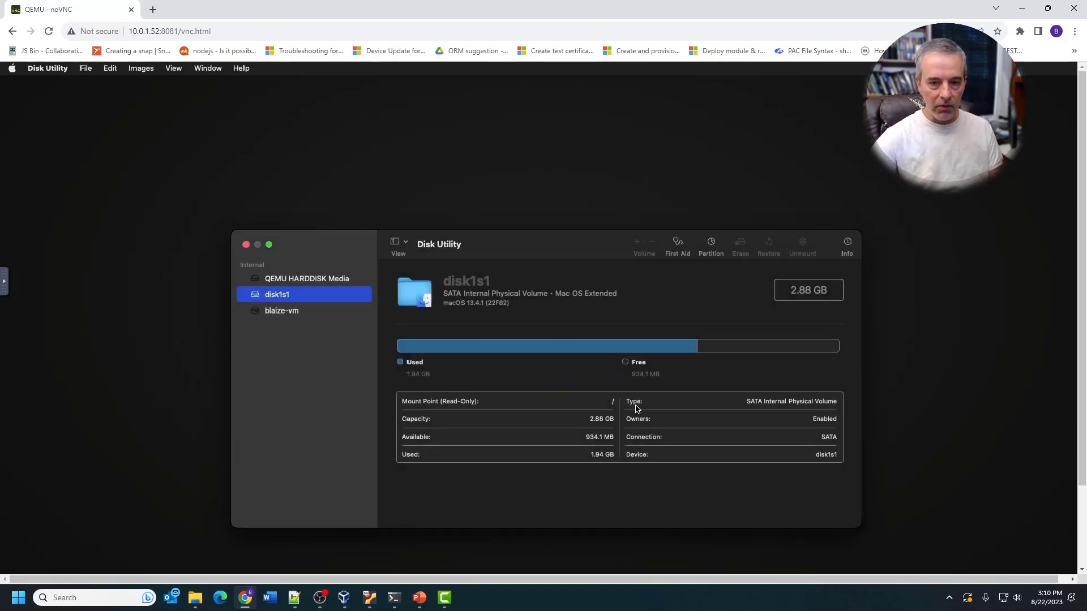
# - Quit Disk Utility and start Reinstall macOS Ventura from the recovery options
pyautogui.click(62, 73)
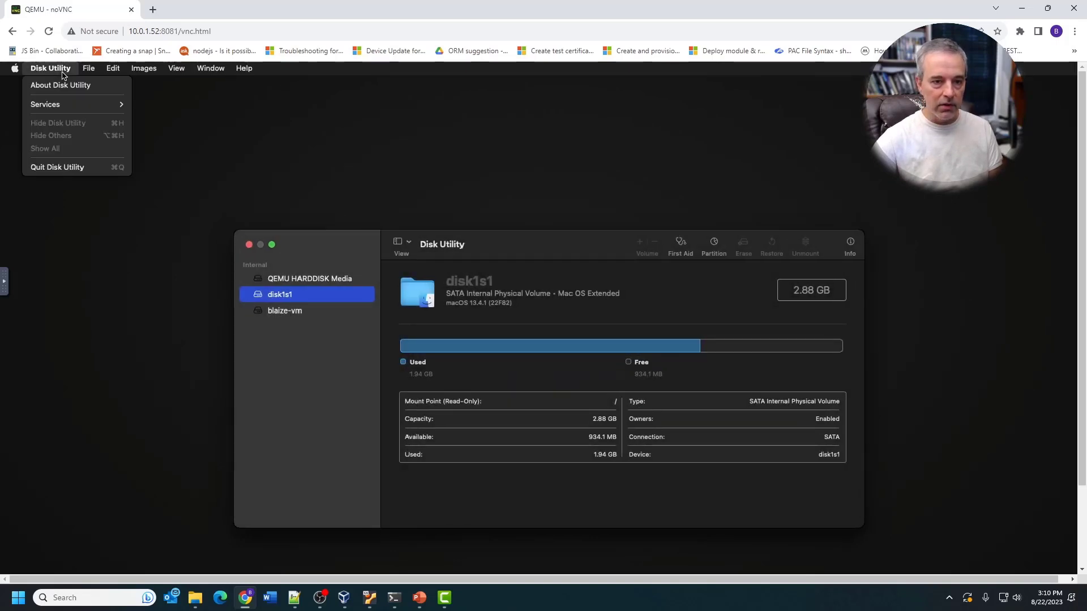
pyautogui.click(68, 165)
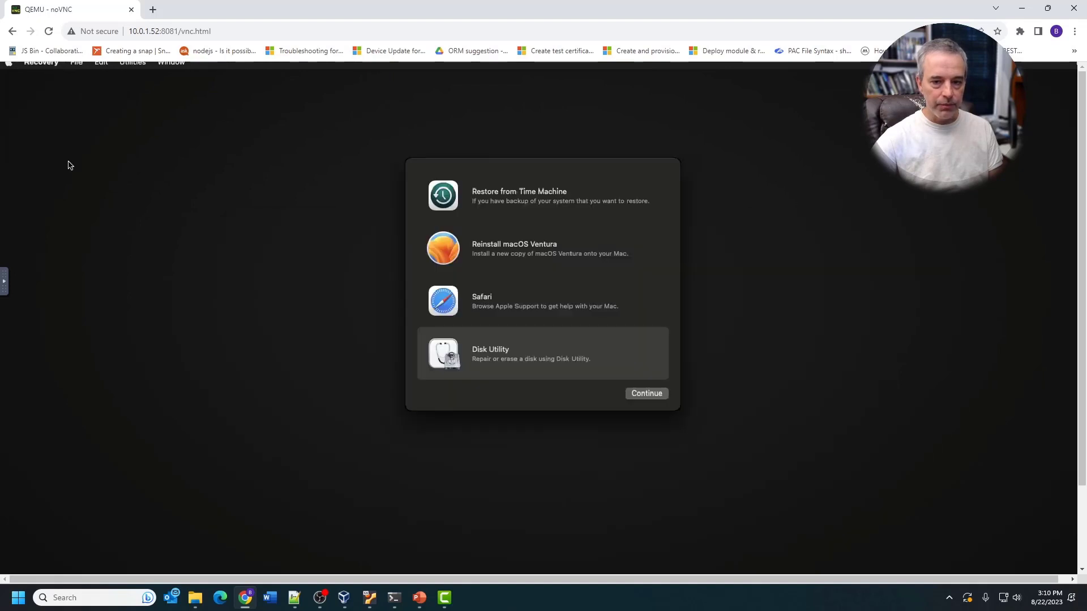
pyautogui.click(499, 256)
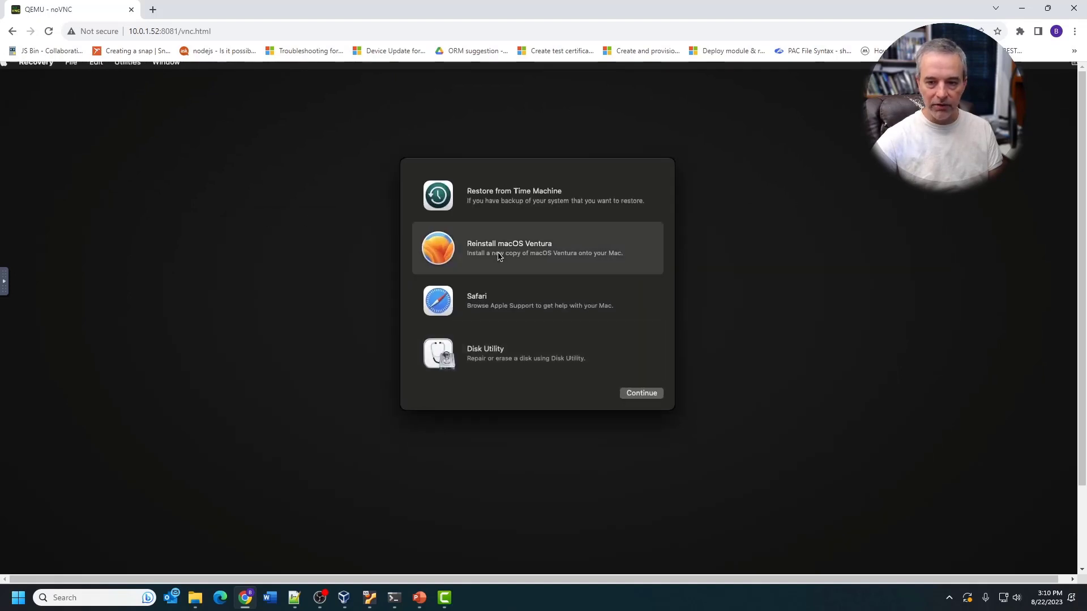
pyautogui.click(643, 396)
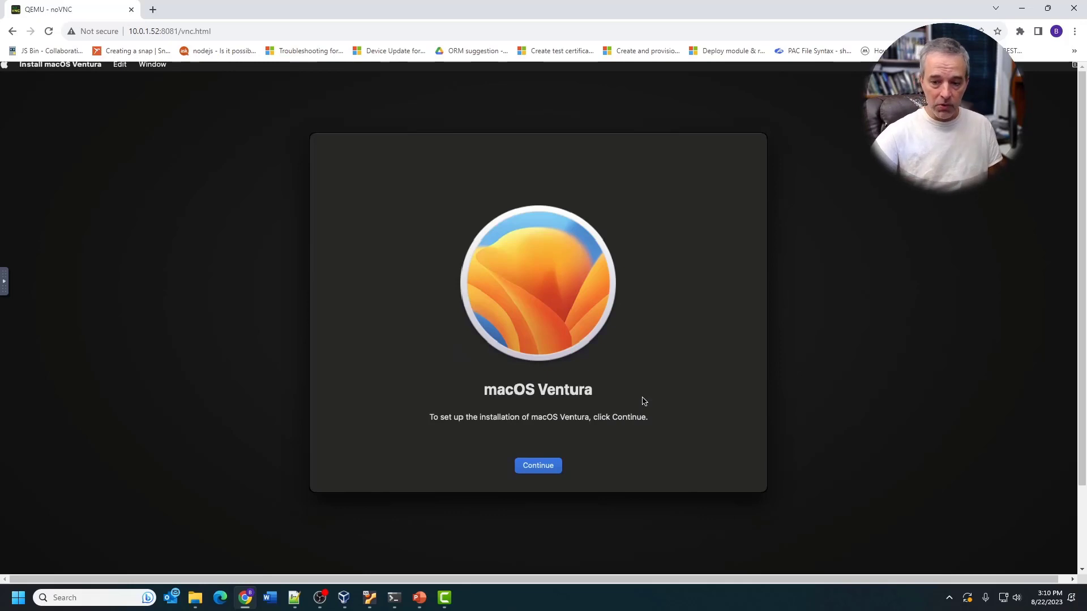
# - Accept the macOS Ventura software license agreement and start the installation on the blaize-vm disk
pyautogui.click(564, 463)
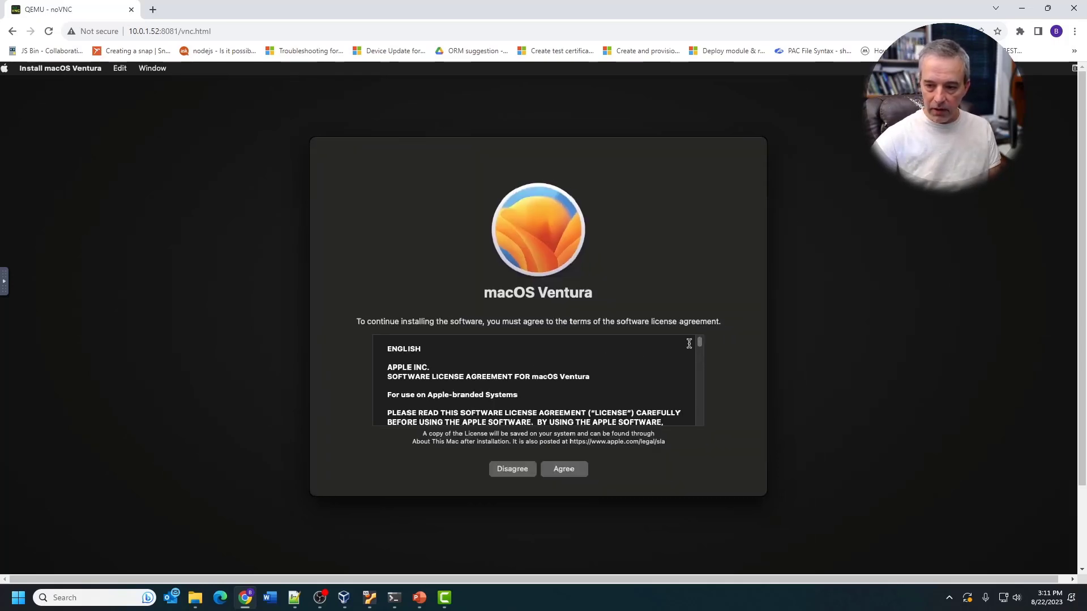
pyautogui.moveTo(700, 346); pyautogui.dragTo(701, 437)
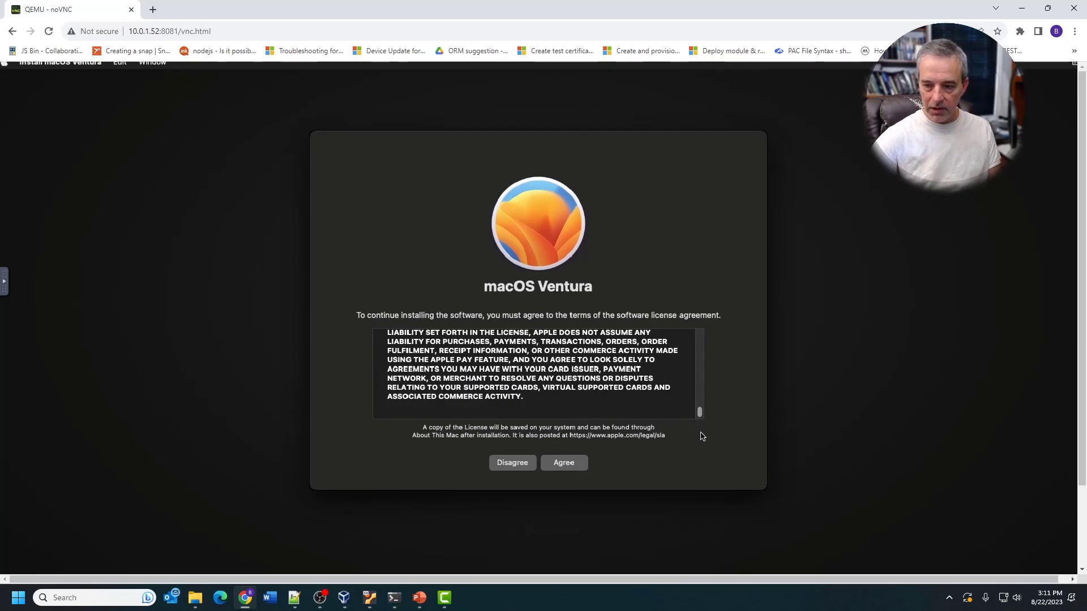
pyautogui.click(576, 464)
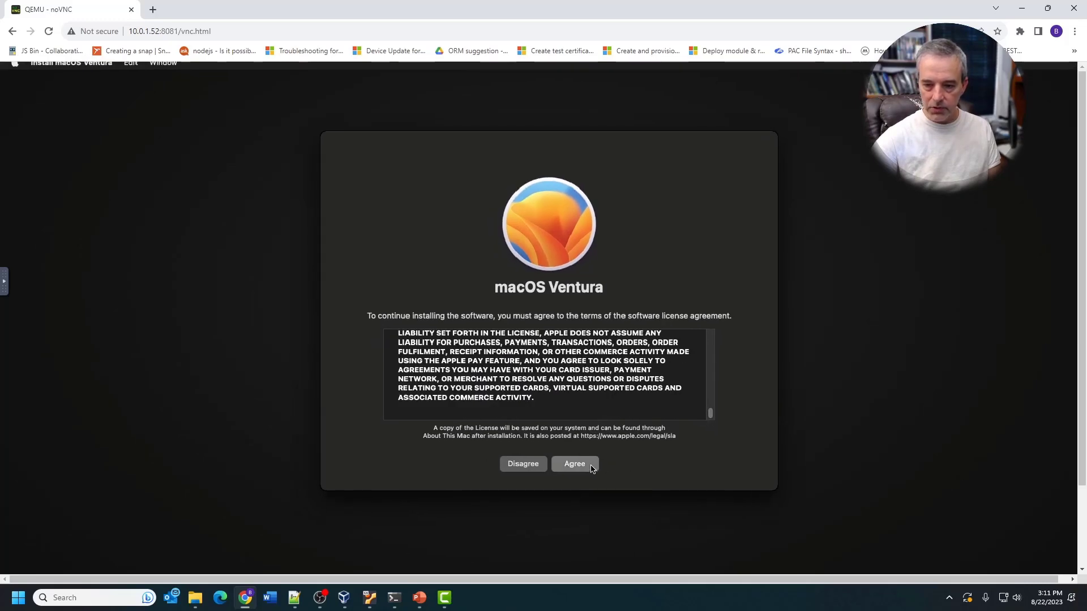
pyautogui.click(581, 363)
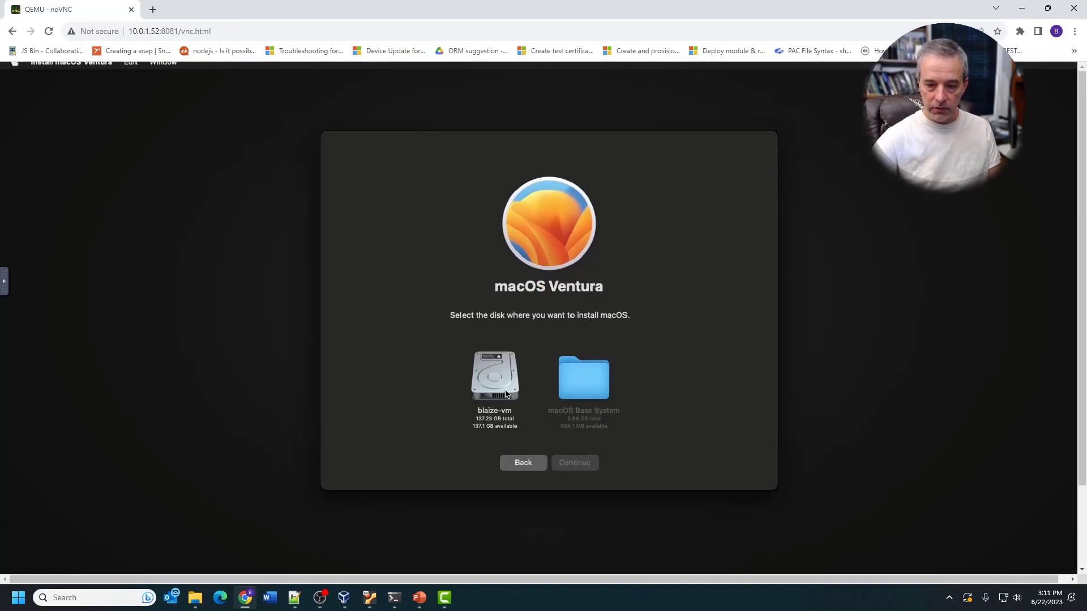
pyautogui.click(499, 386)
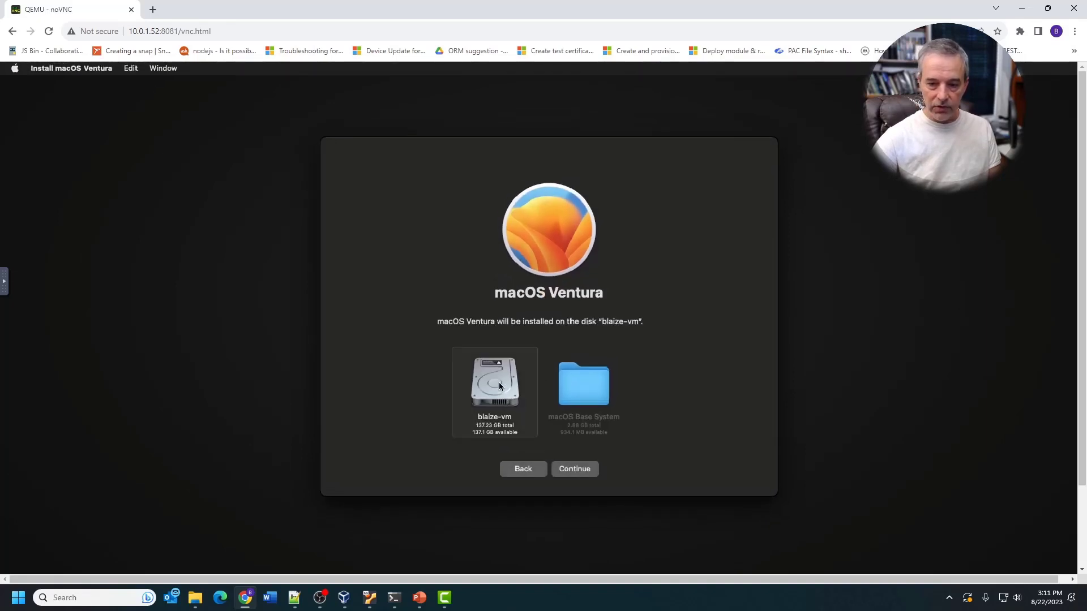
pyautogui.click(565, 464)
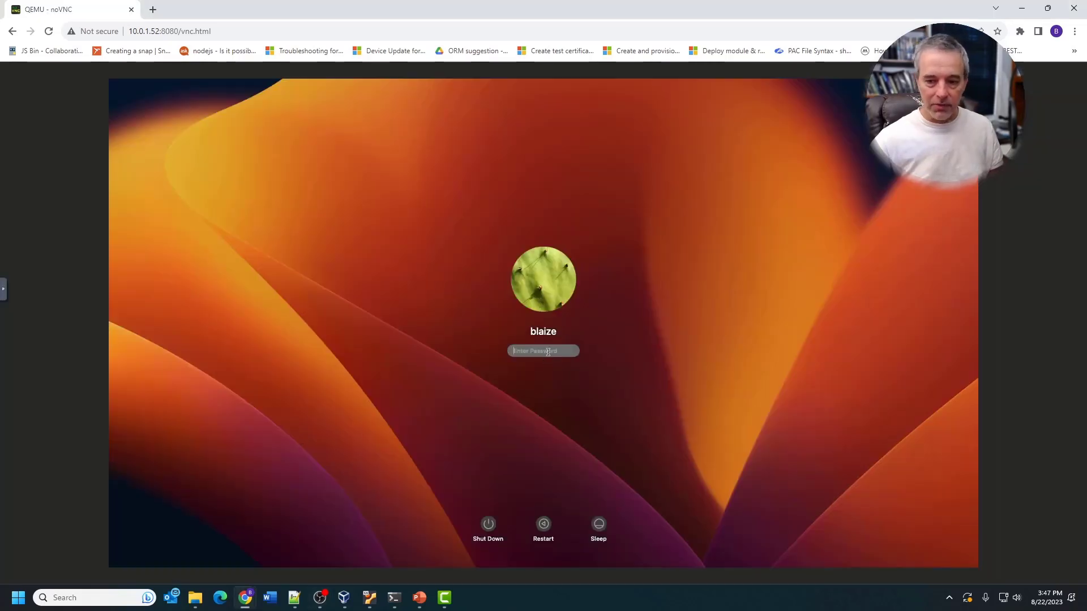
# - Log in to the installed macOS user account with the account password
pyautogui.write('••••••••••')
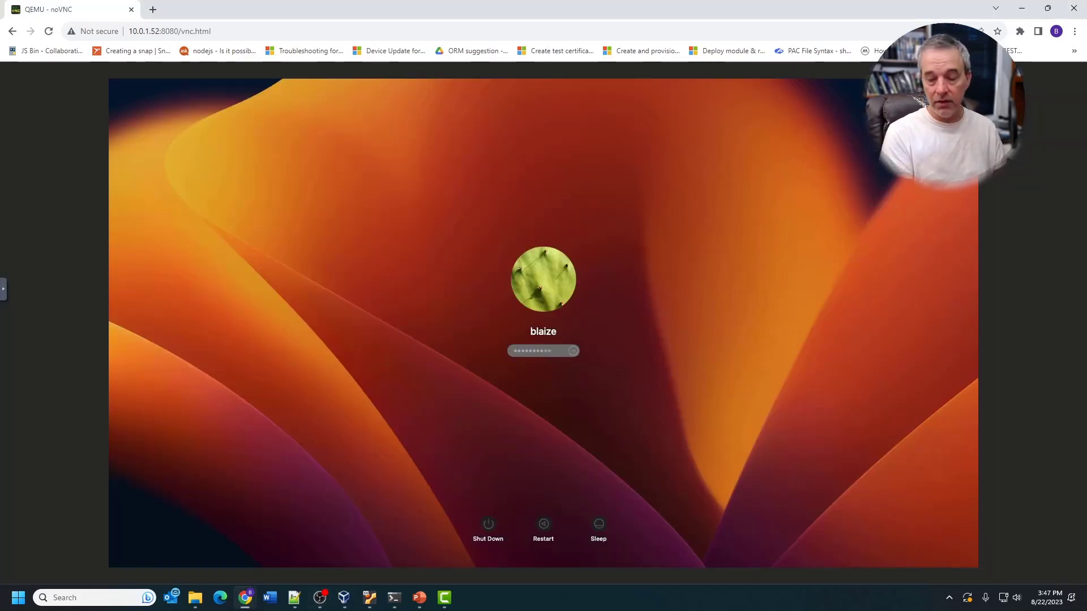
pyautogui.press('Return')
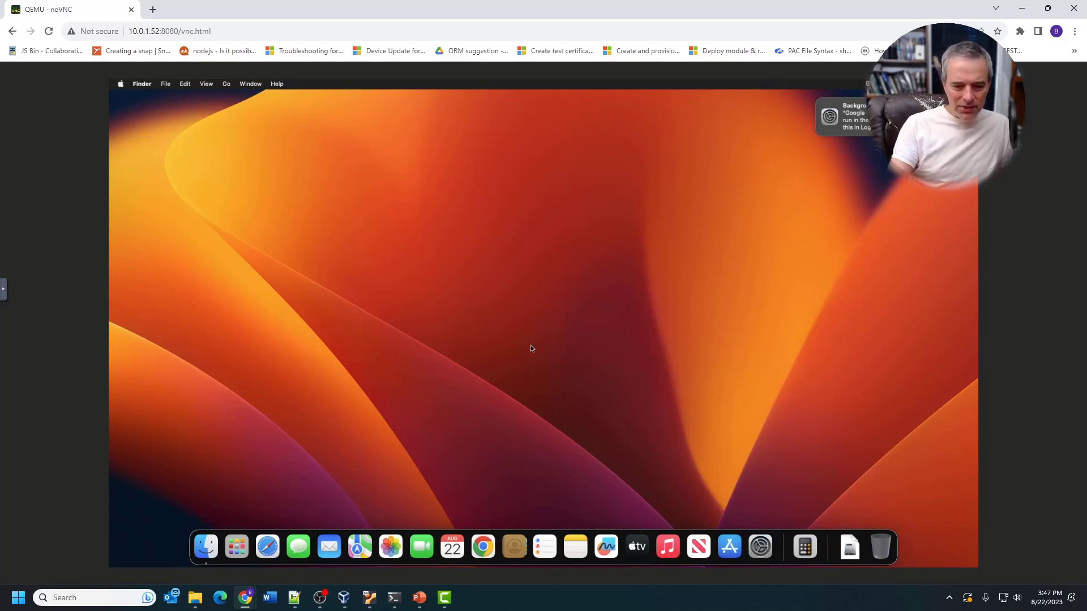
# - Open Safari on the macOS virtual machine and load the website blaize.net
pyautogui.click(267, 546)
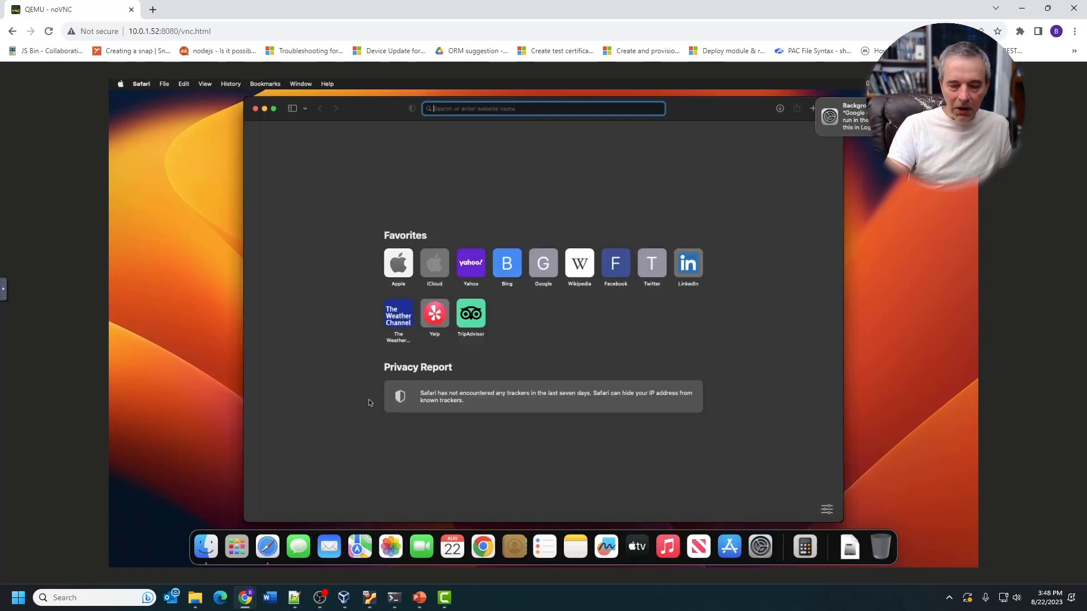
pyautogui.write('blaize.net')
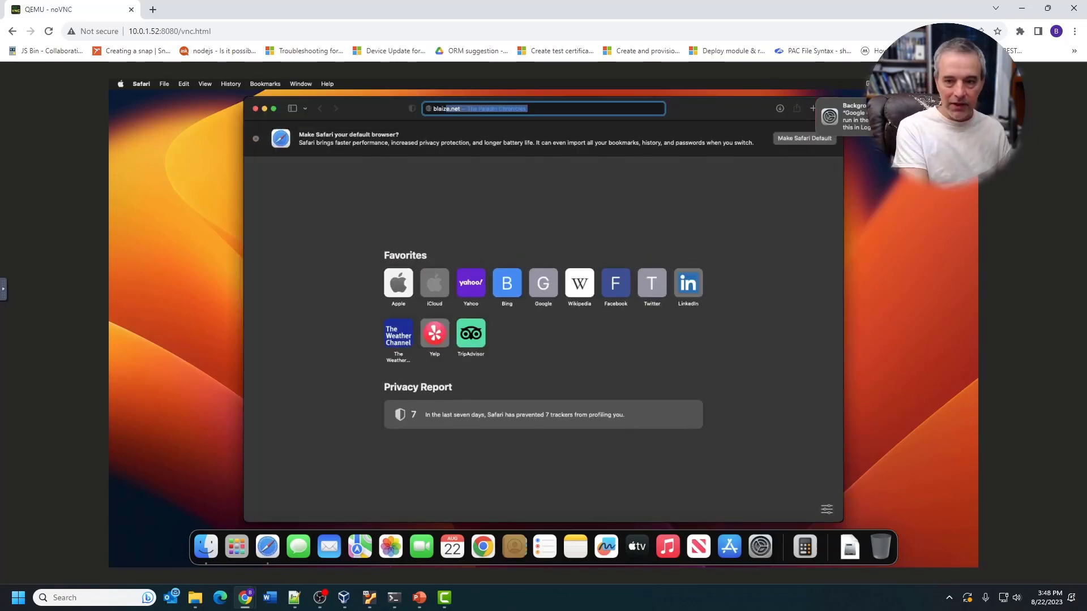
pyautogui.press('Return')
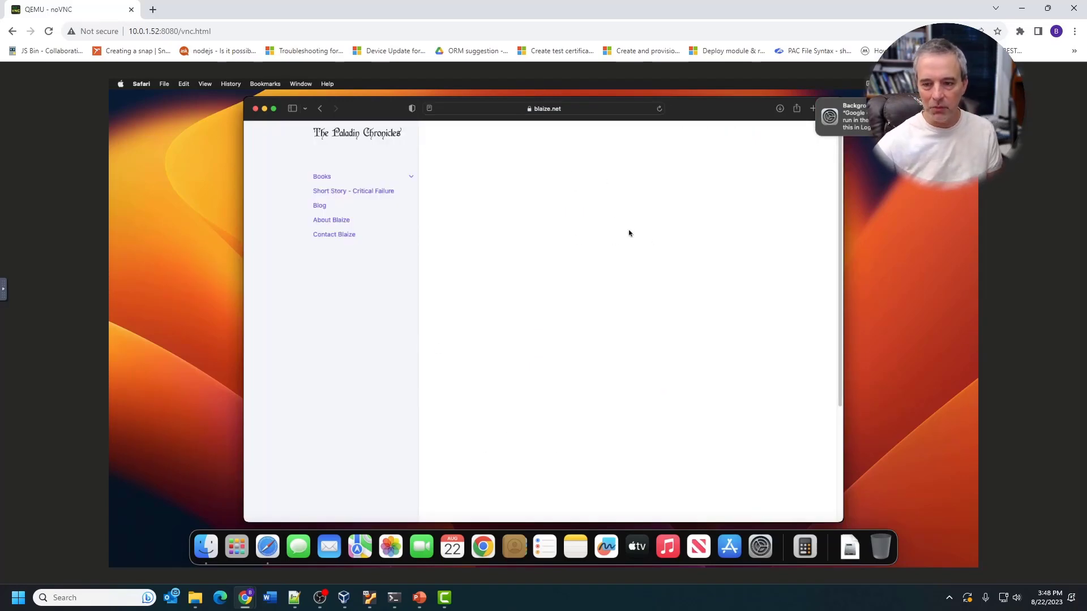
# - Open Chrome on the macOS virtual machine and load blaize.net there as well
pyautogui.click(491, 559)
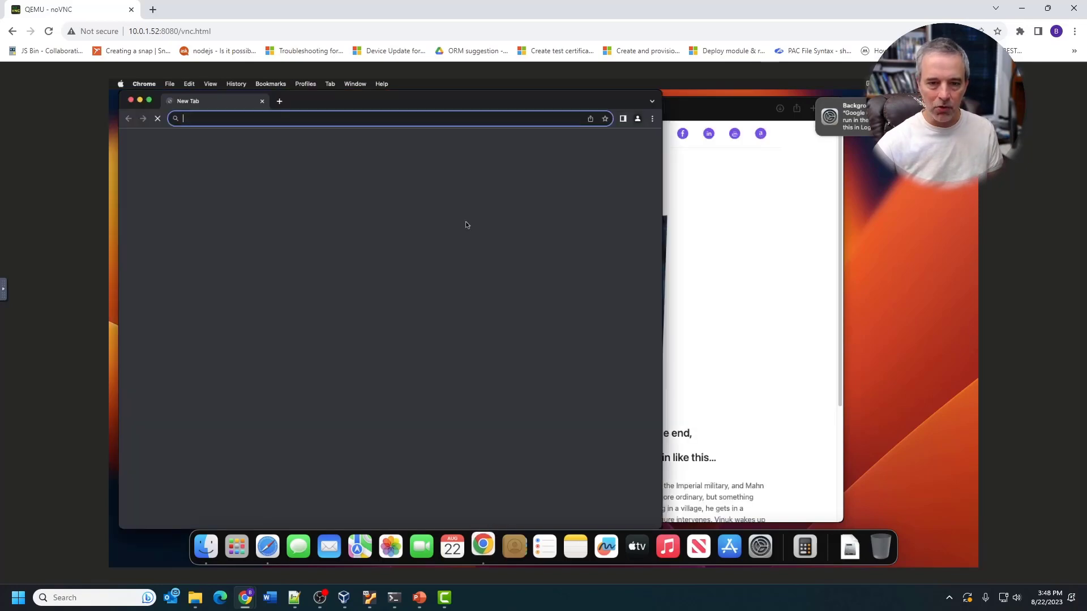
pyautogui.write('blaize')
pyautogui.press('Return')
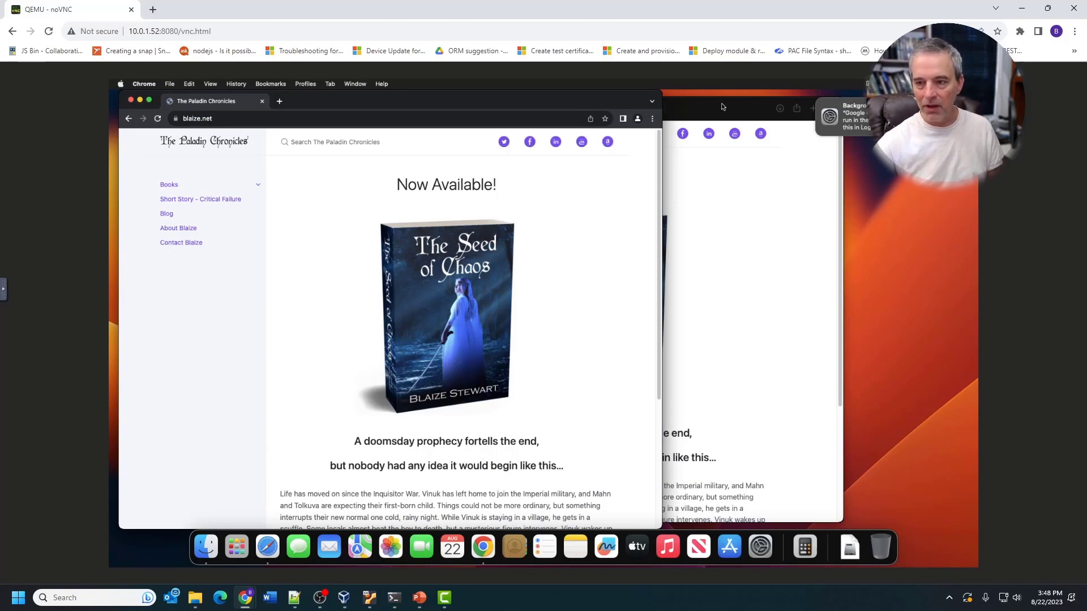
# - Shift the Safari window to the right of Chrome with Chrome in front, and open a Finder window
pyautogui.moveTo(726, 106); pyautogui.dragTo(788, 101)
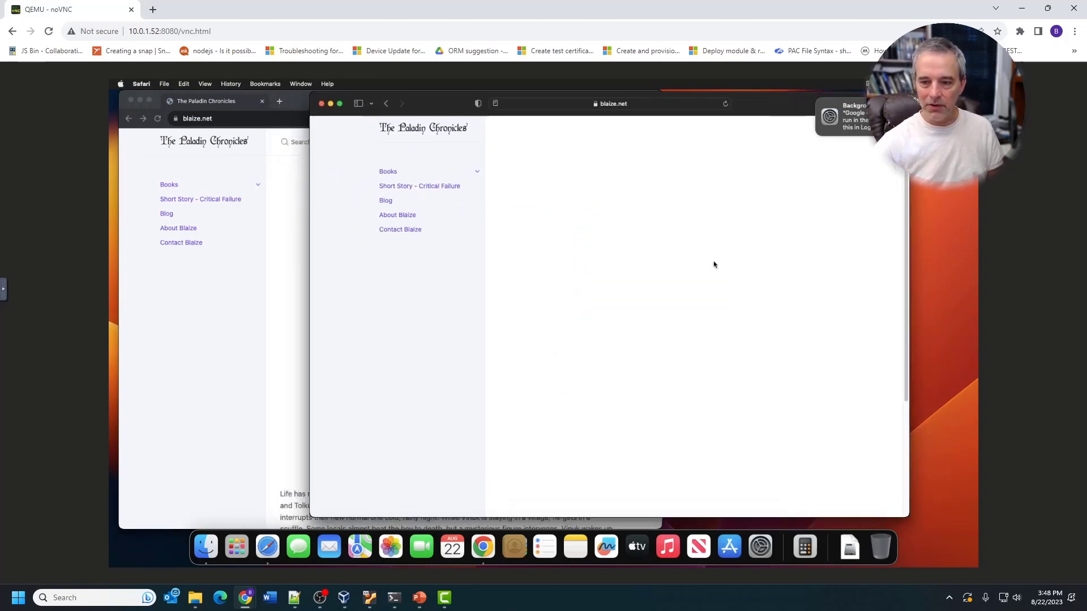
pyautogui.click(308, 332)
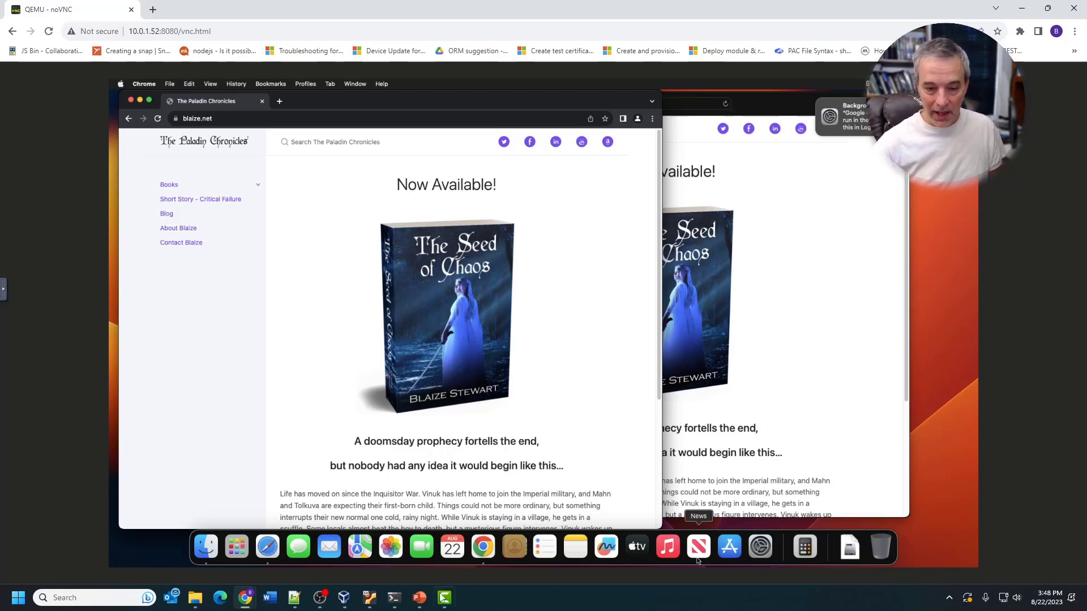
pyautogui.click(201, 548)
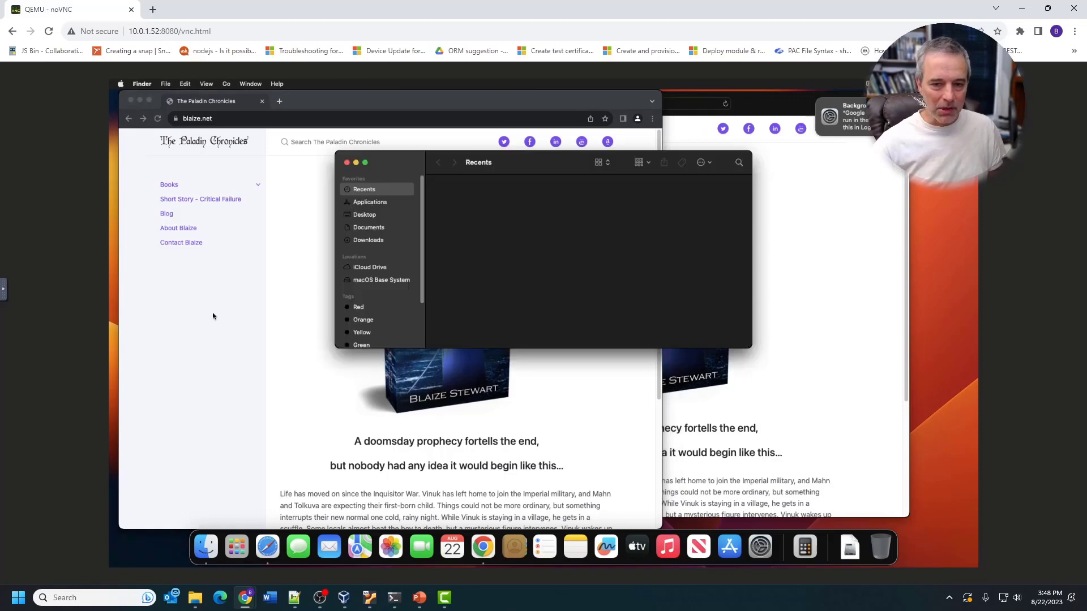
# - Show the Applications folder in Finder and look through the installed apps from the first row to the last
pyautogui.click(374, 203)
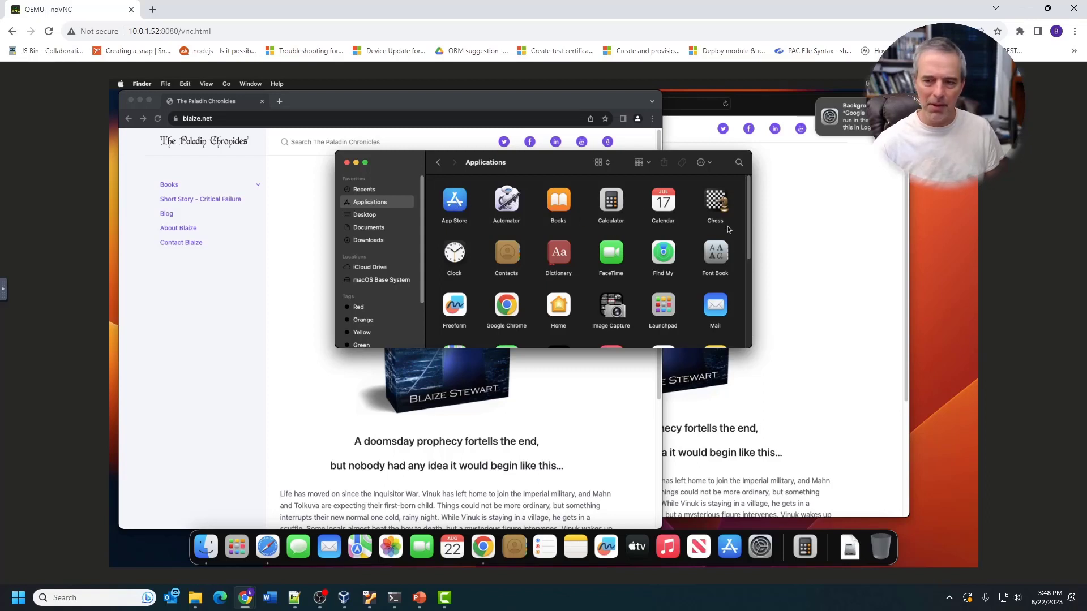
pyautogui.moveTo(748, 234); pyautogui.dragTo(745, 261)
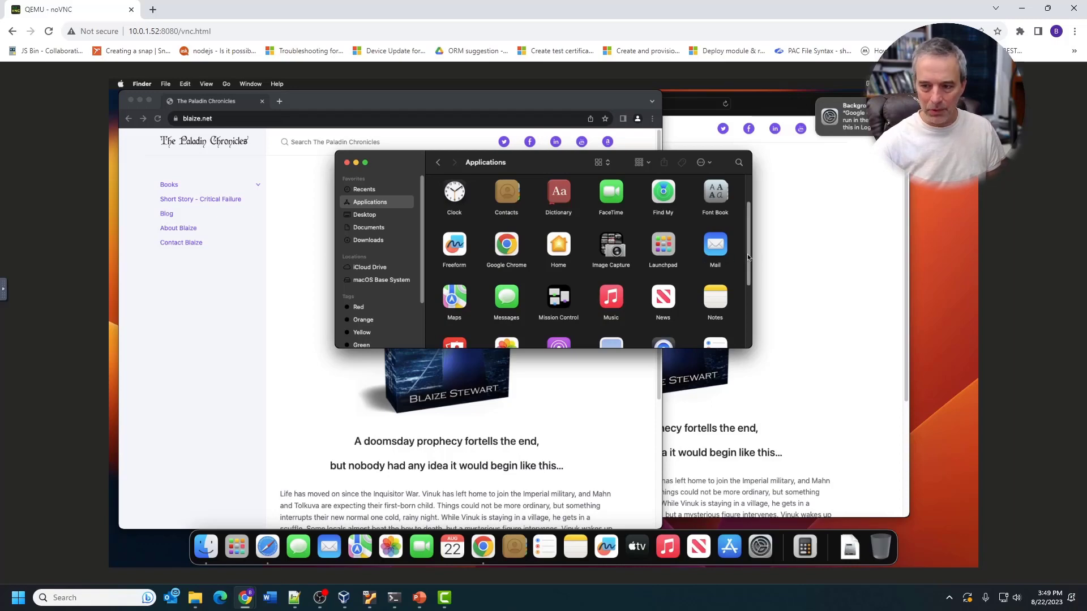
pyautogui.moveTo(748, 258); pyautogui.dragTo(738, 333)
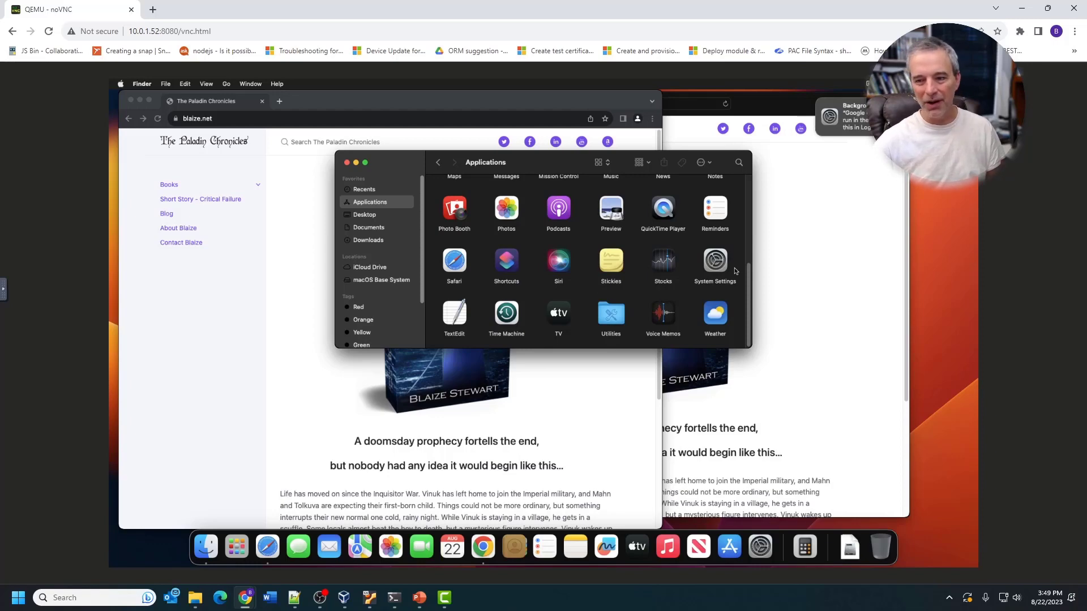
pyautogui.moveTo(749, 283); pyautogui.dragTo(756, 189)
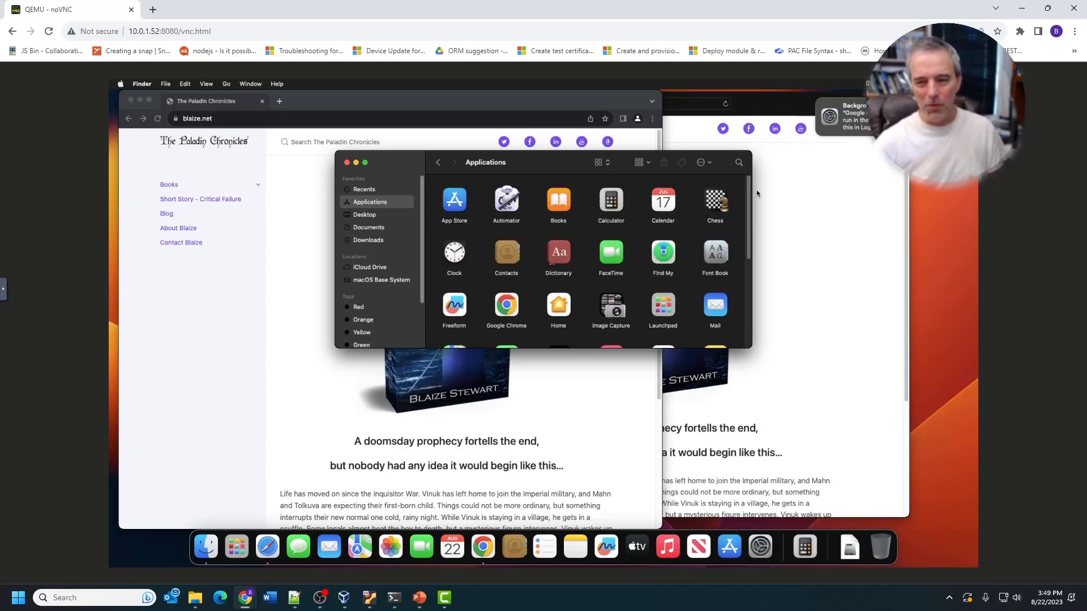
# - Bring the Safari window to the front, and return to the Chrome window so it covers the Finder window
pyautogui.click(808, 248)
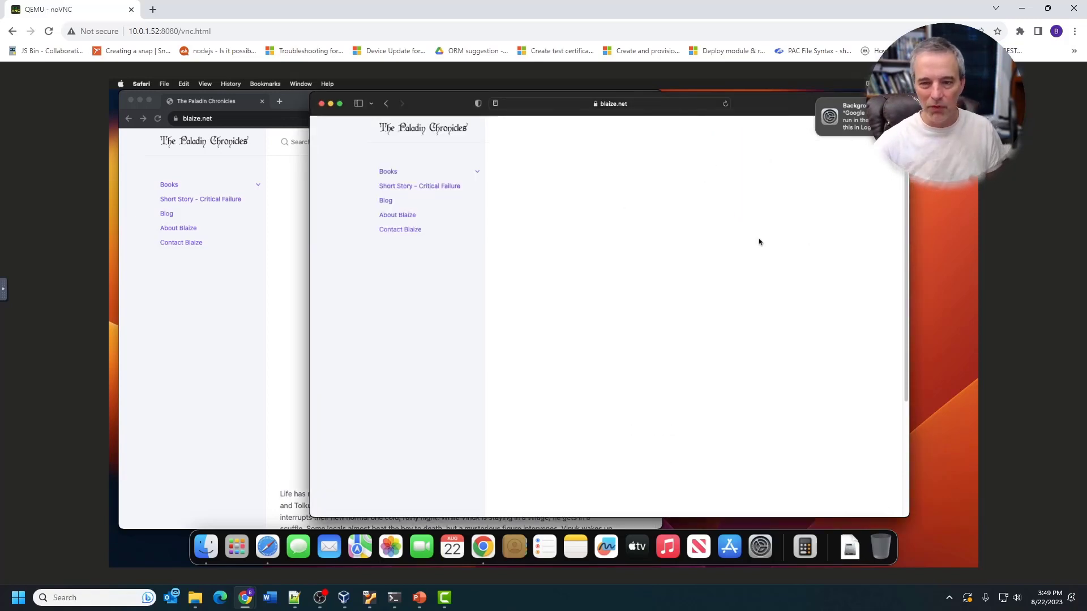
pyautogui.click(241, 297)
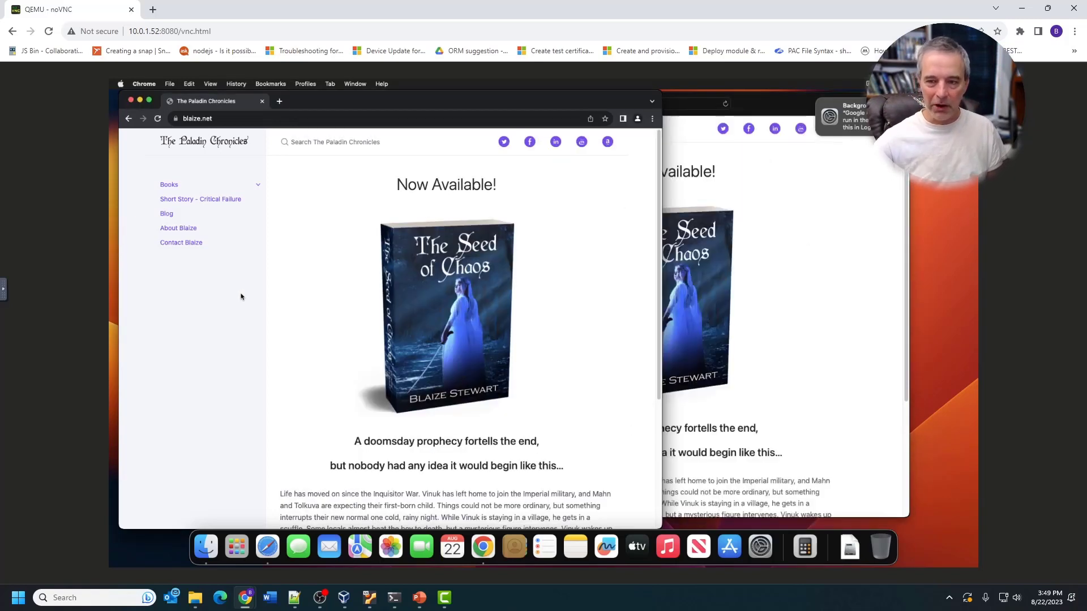